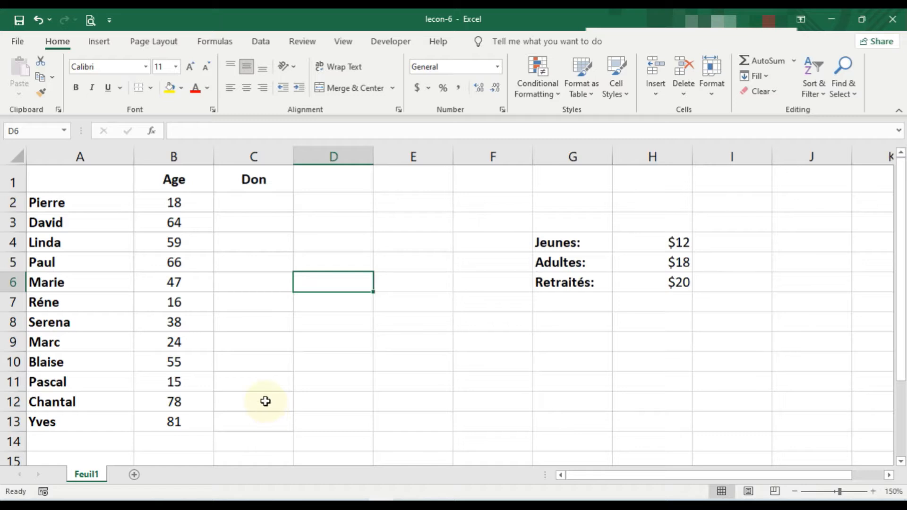
Start an IF formula in C2 with the logical test B2<=18.
click(262, 205)
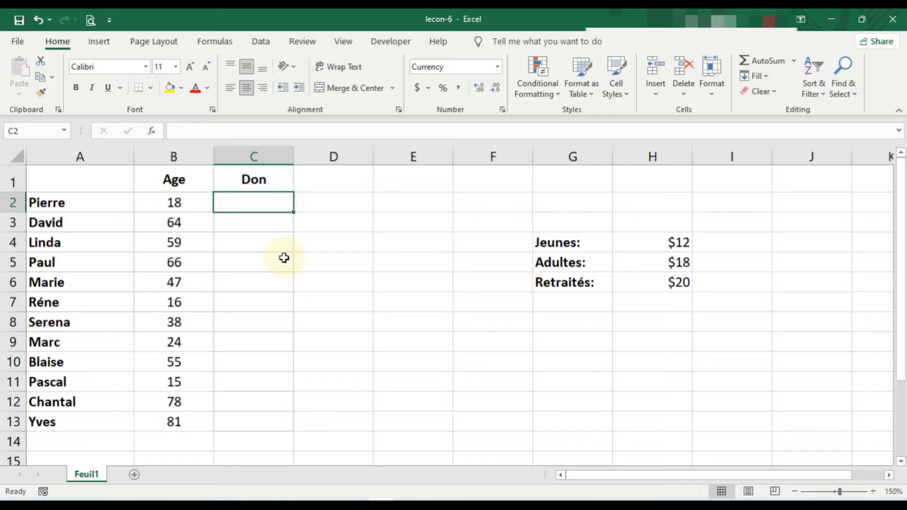
text(=)
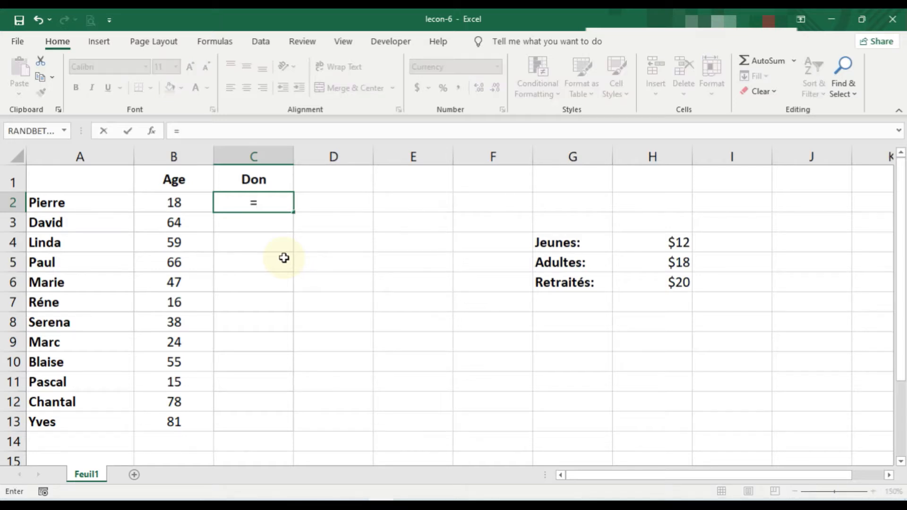
text(if)
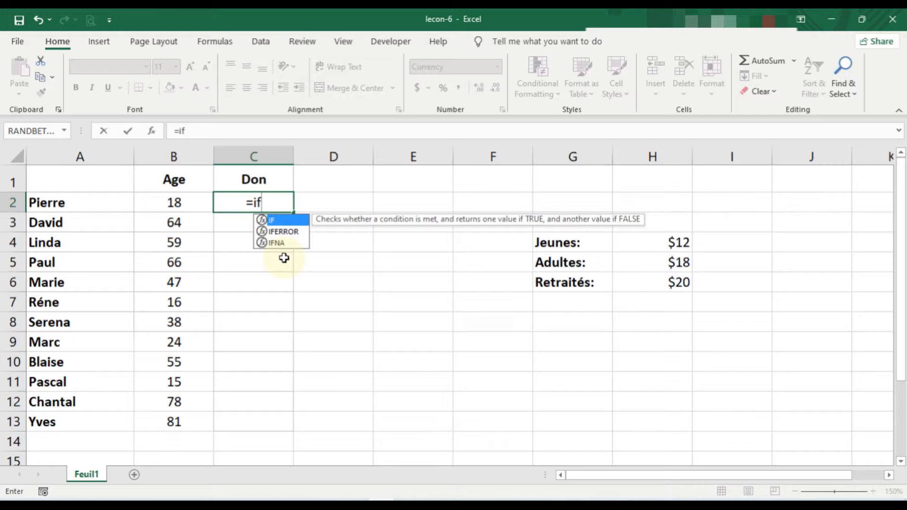
double_click(285, 219)
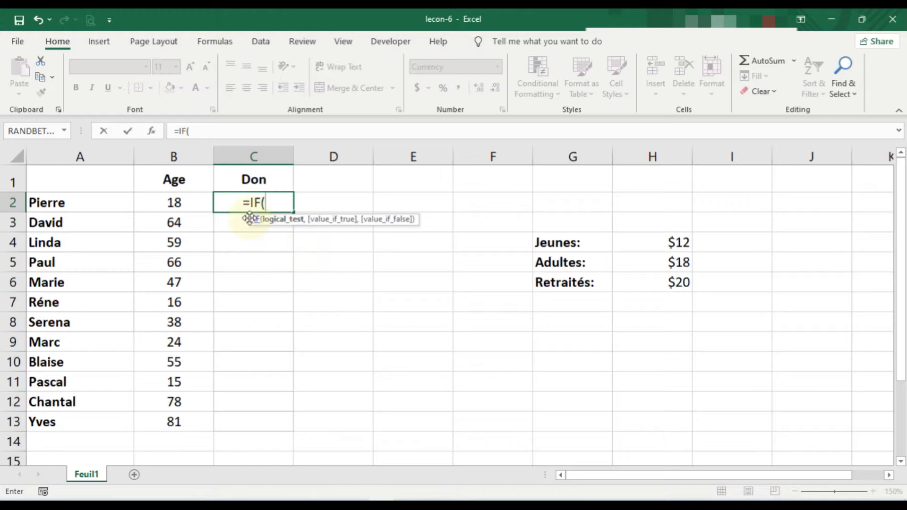
click(176, 202)
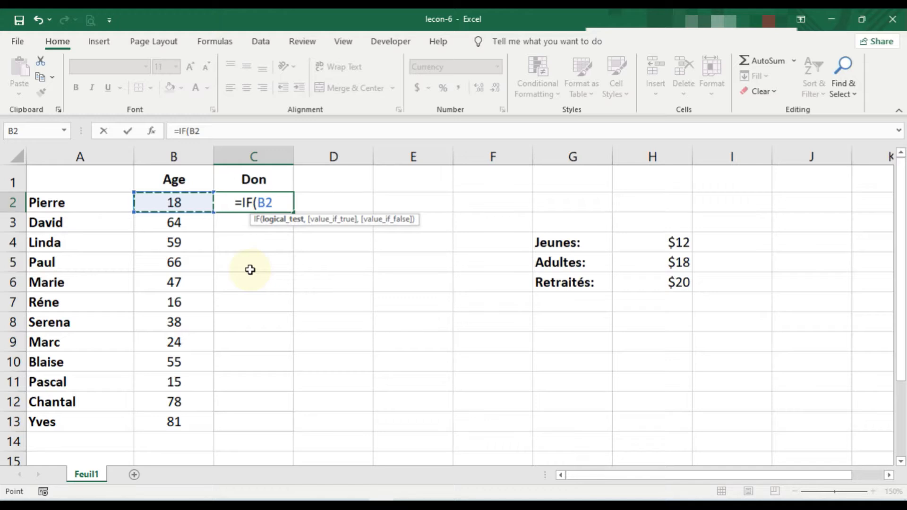
text(<)
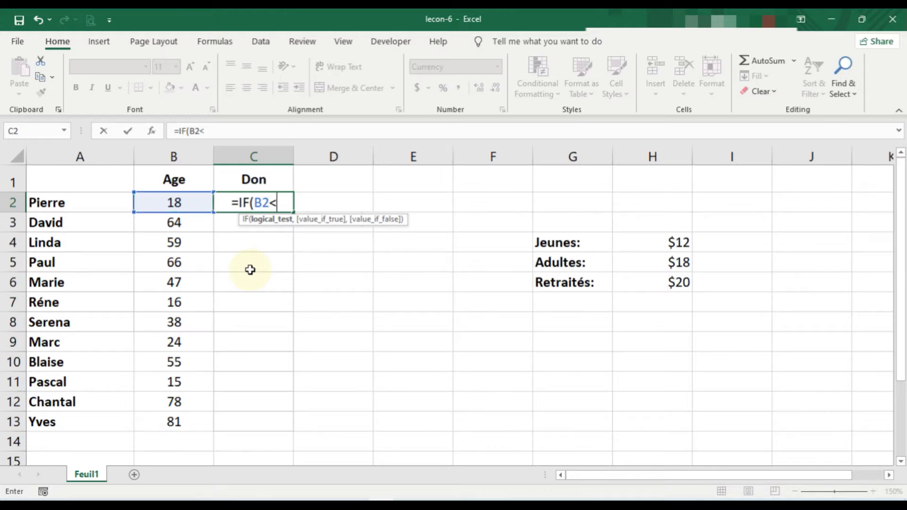
text(=)
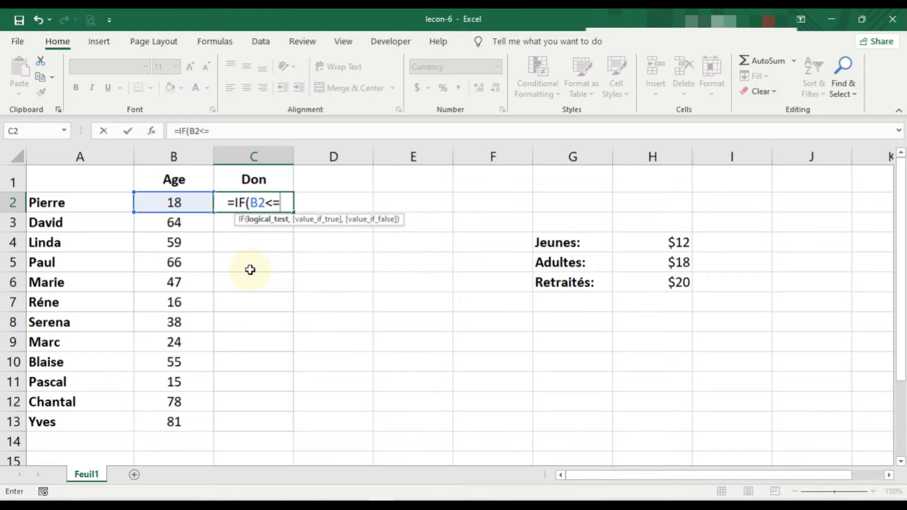
text(1)
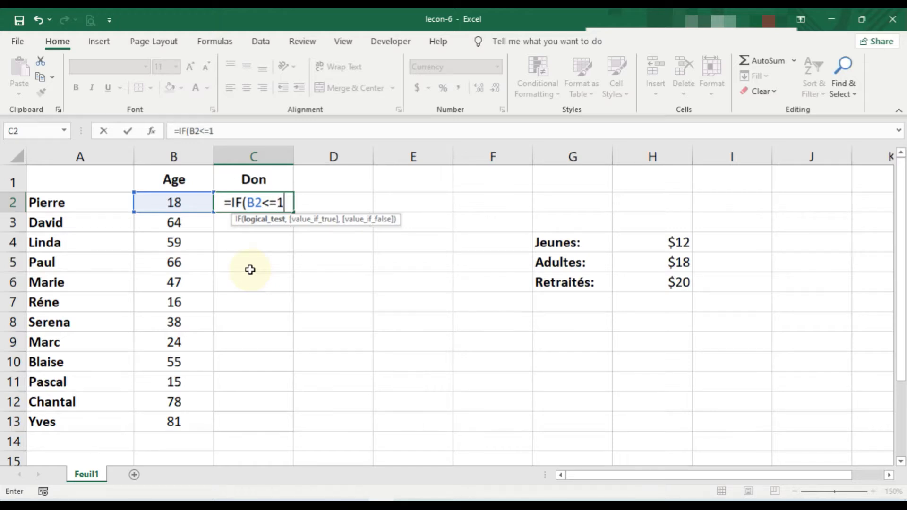
text(8,)
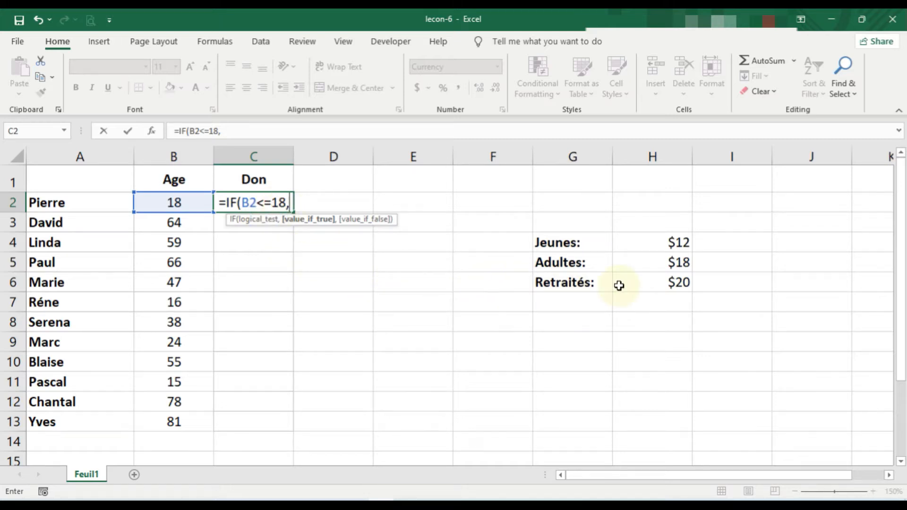
Complete the C2 IF formula with H4 as the value if true and H5 as the value if false.
click(680, 243)
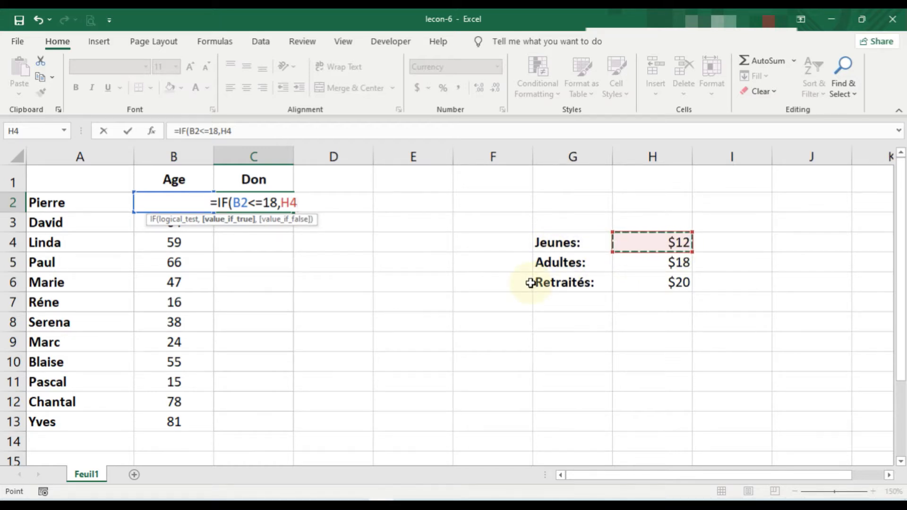
text(.)
key(BackSpace)
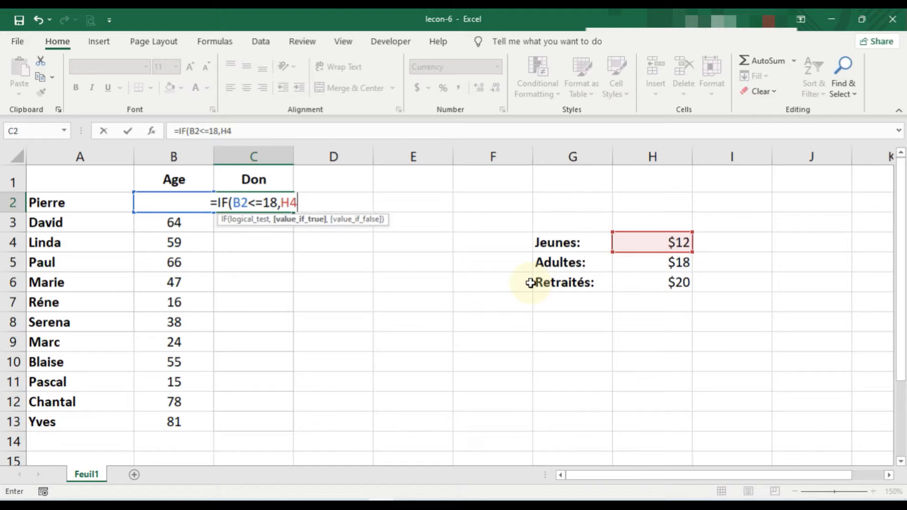
text(,)
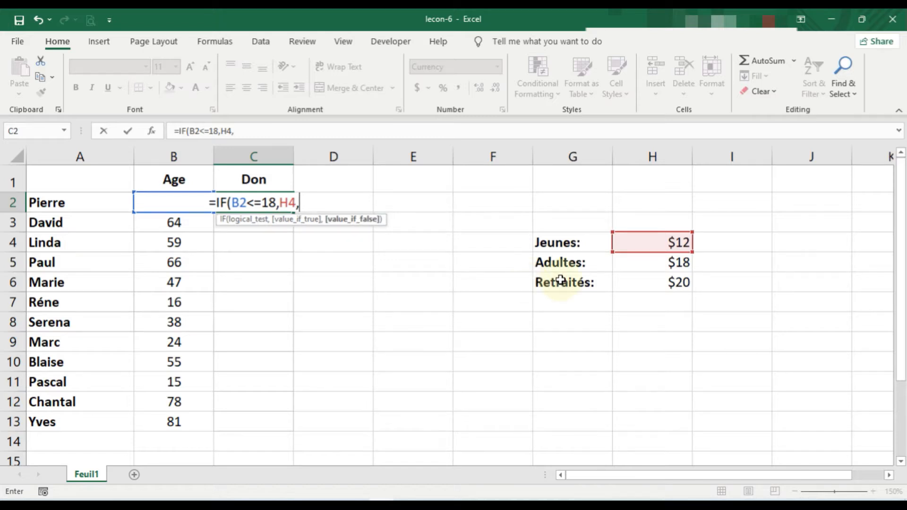
click(682, 266)
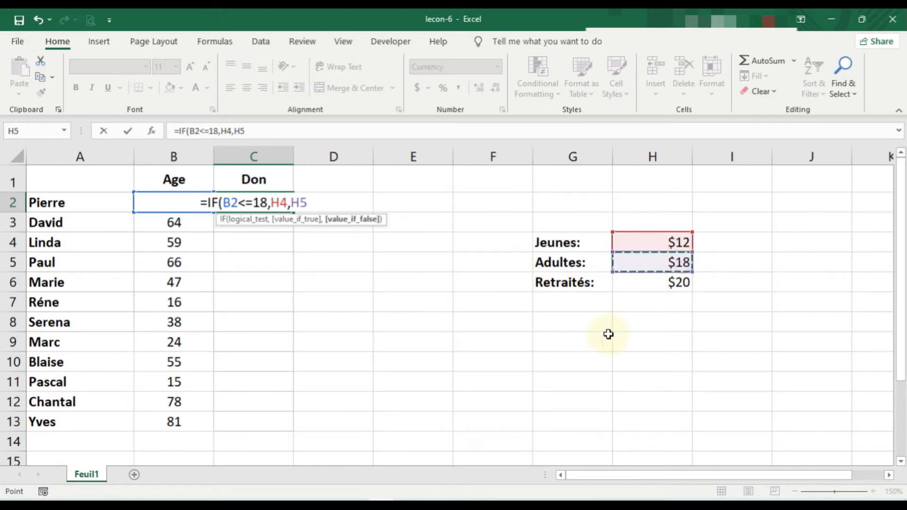
text())
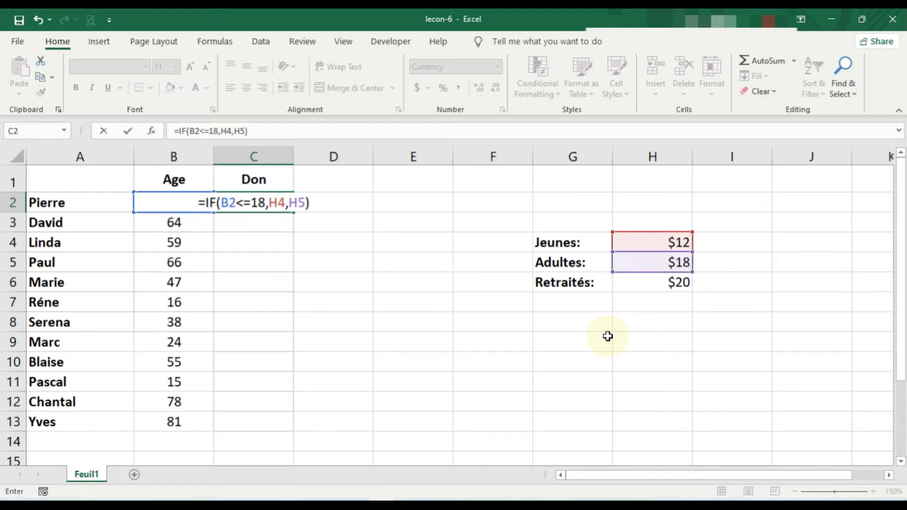
key(Return)
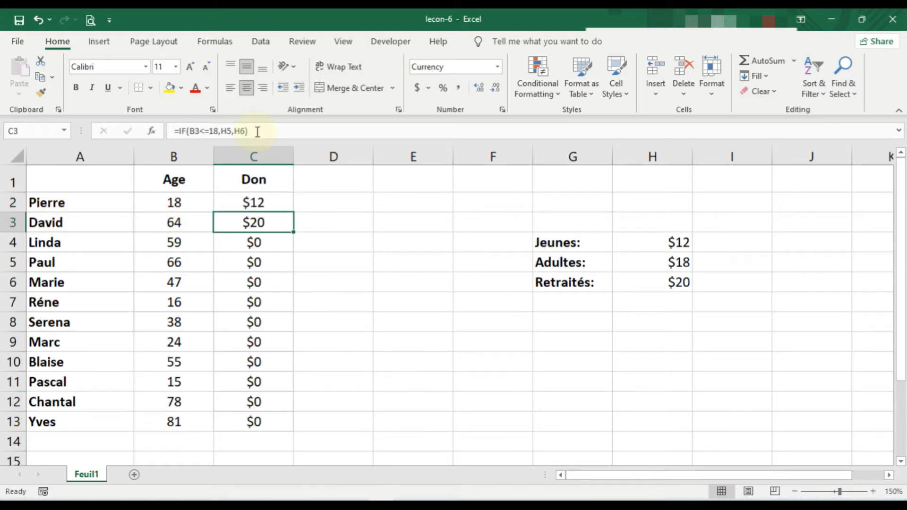
Fill the formula =IF(B2<=18,$H$4,$H$5) from C2 down to C13, and clear the contents of C2:C13.
click(258, 202)
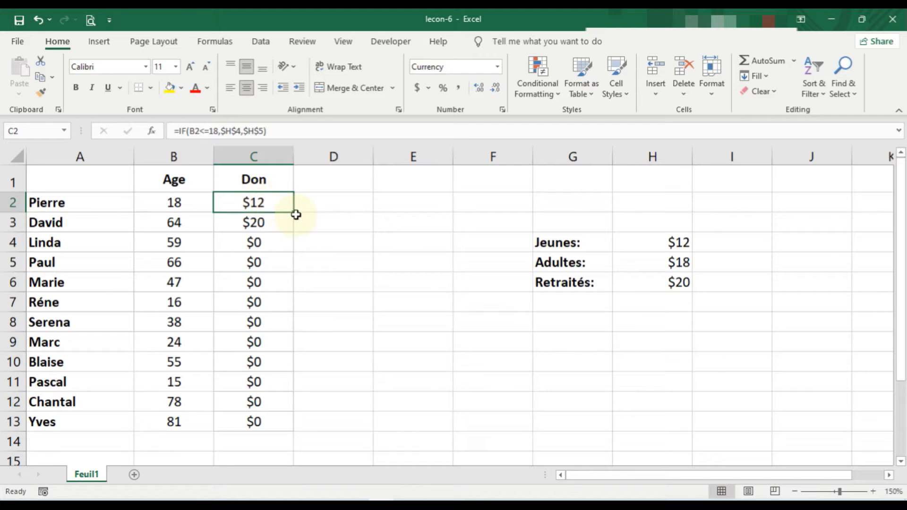
drag(296, 215, 299, 430)
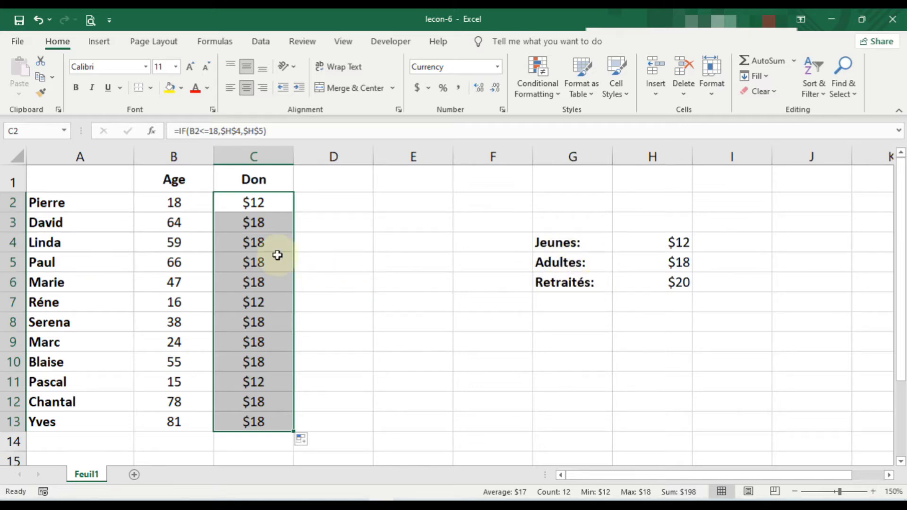
key(Delete)
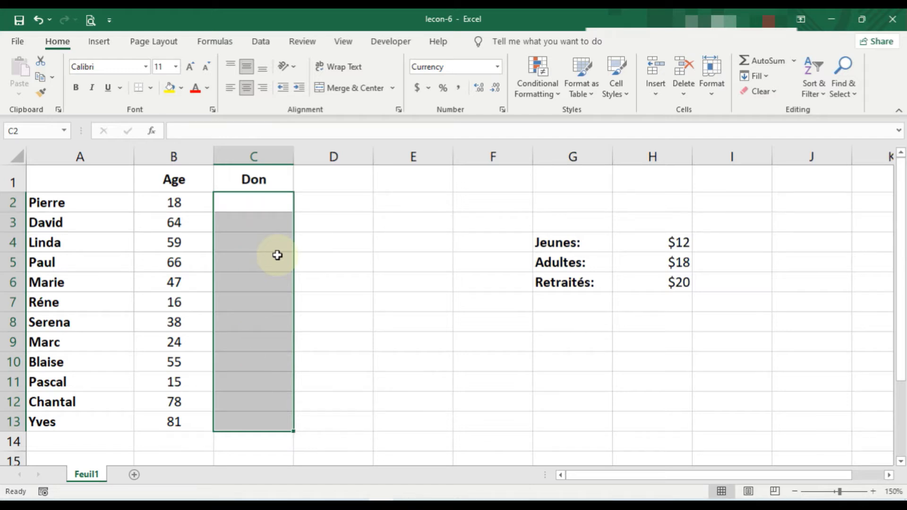
click(338, 241)
Start a new IF formula in C2 with the logical test B2>18.
click(279, 210)
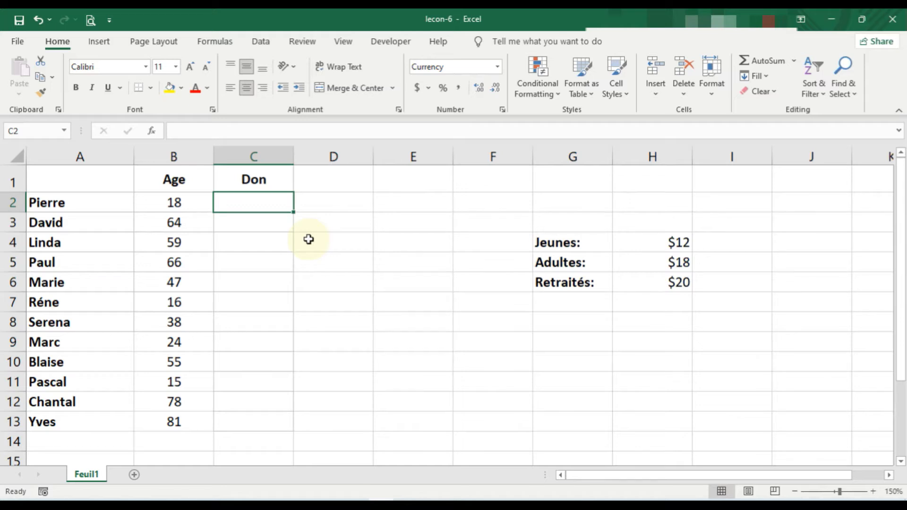
text(=)
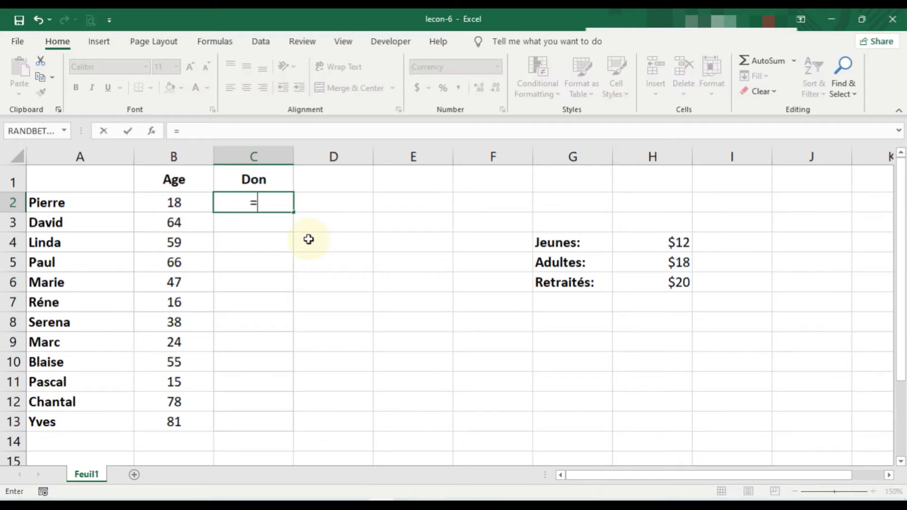
text(if)
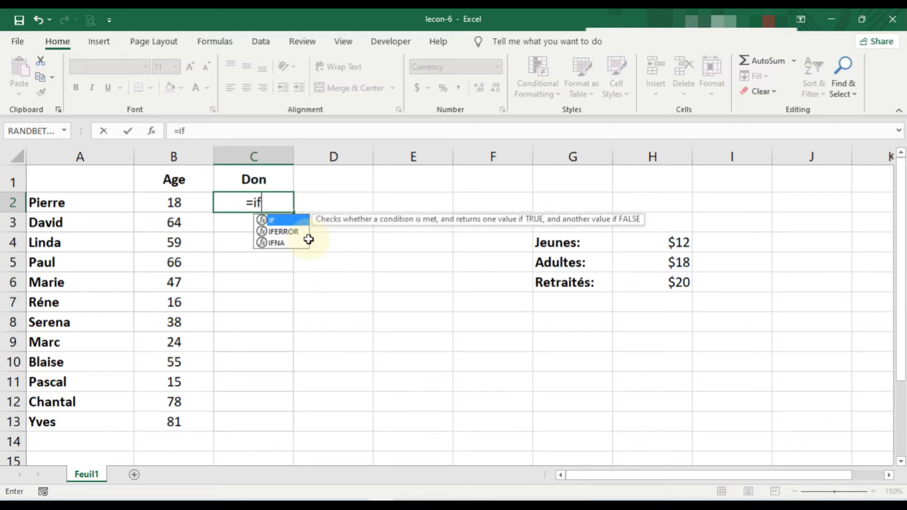
double_click(278, 220)
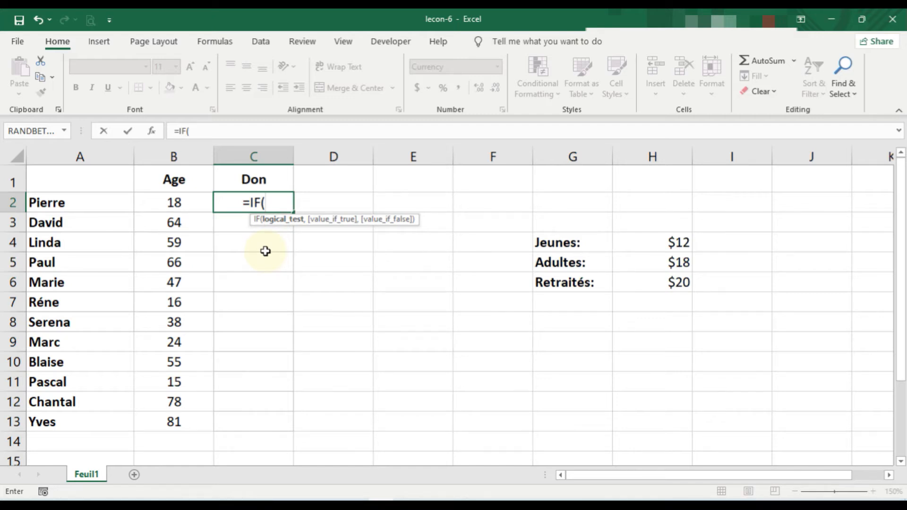
click(165, 202)
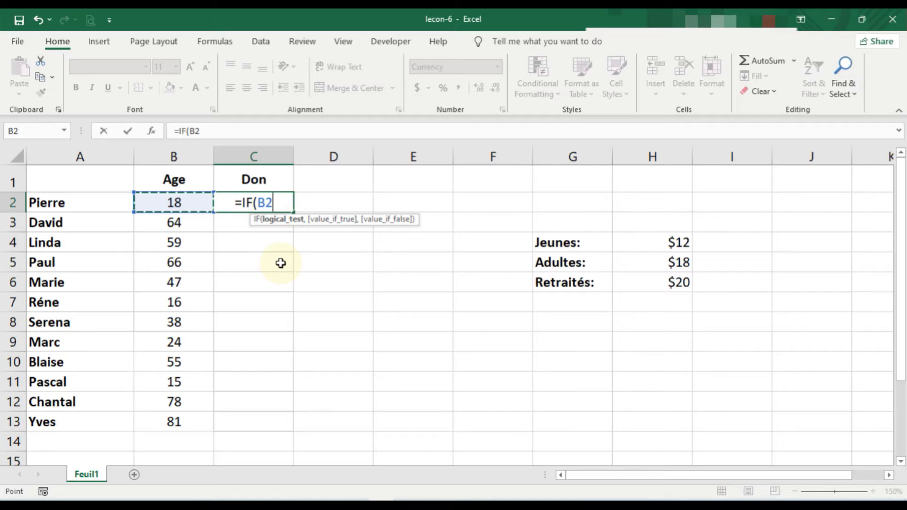
text(<)
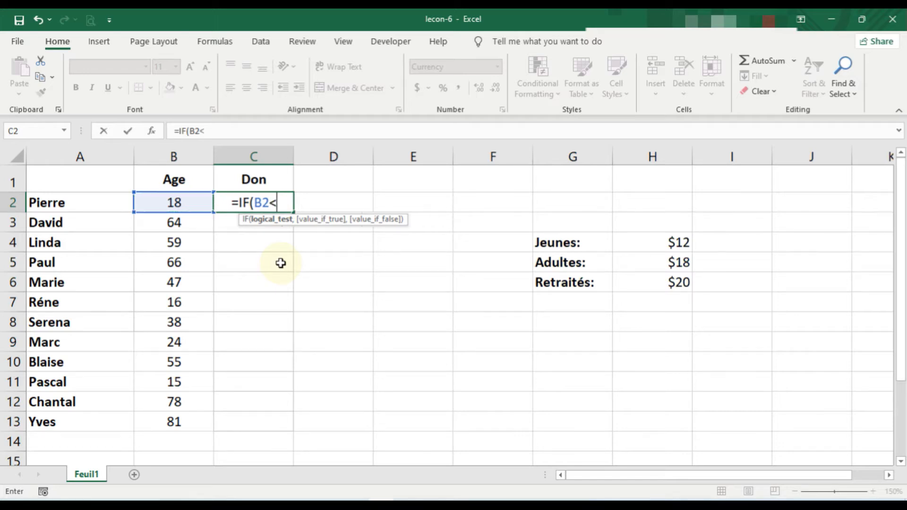
key(BackSpace)
text(>18)
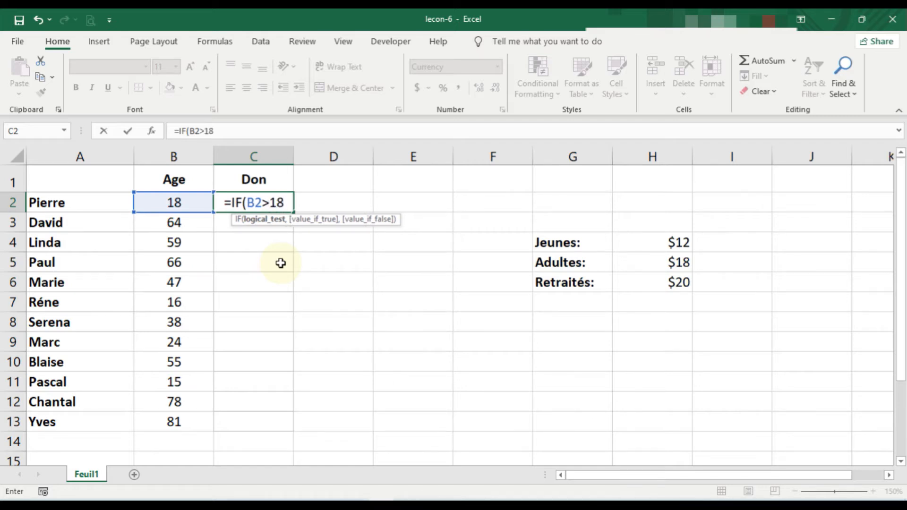
text(,)
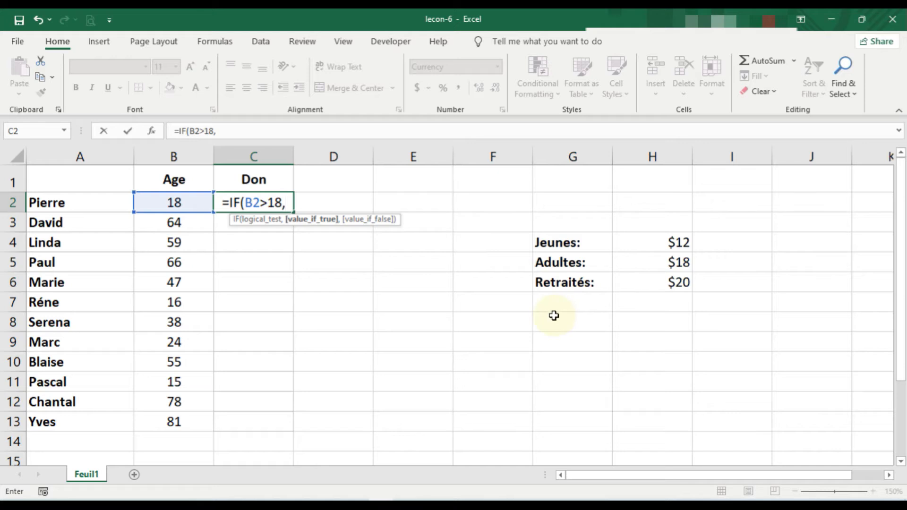
Nest a second IF as the value if true in the C2 formula, with the logical test B2>65.
text(i)
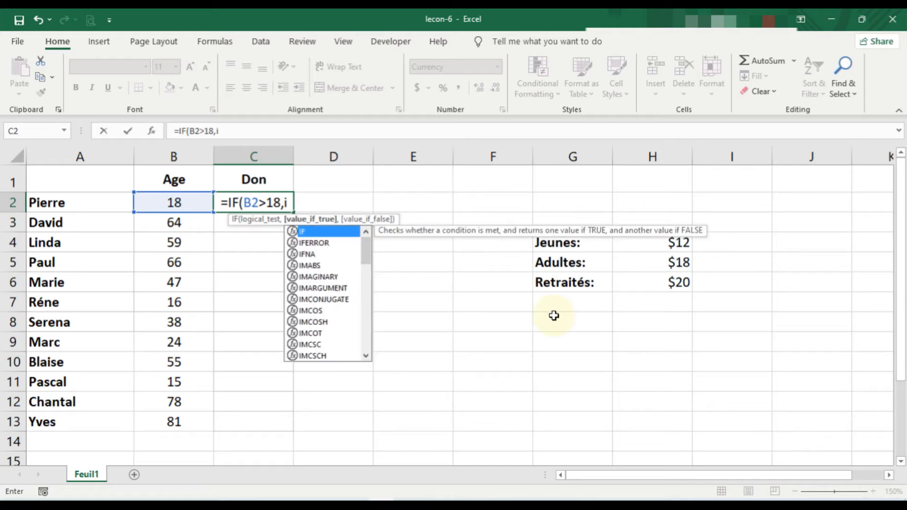
text(f)
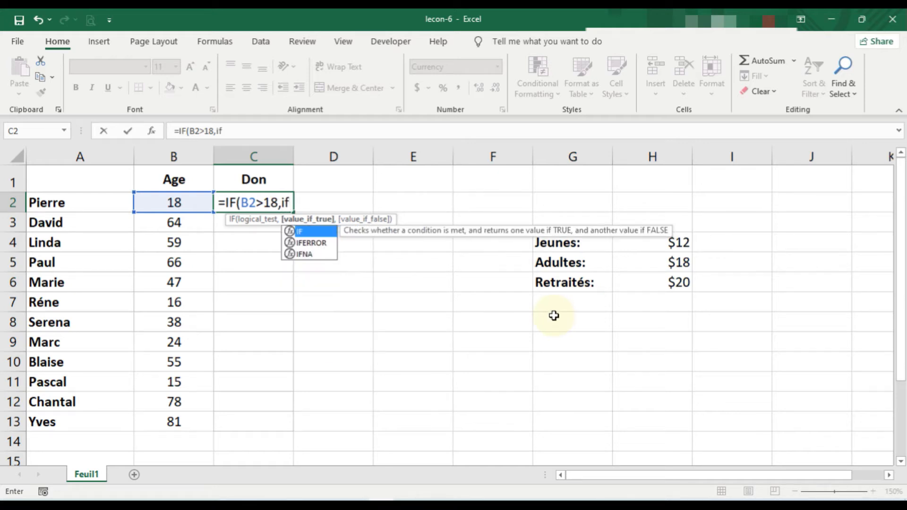
click(306, 233)
double_click(306, 234)
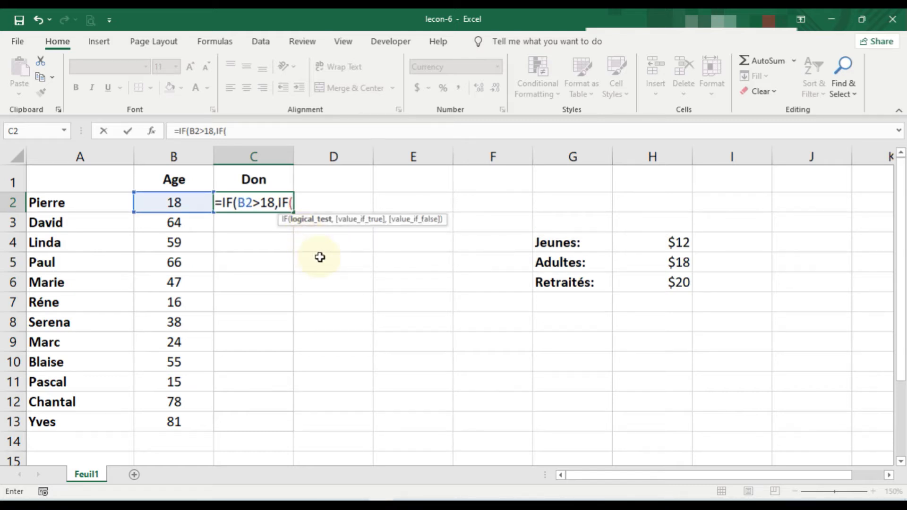
click(179, 204)
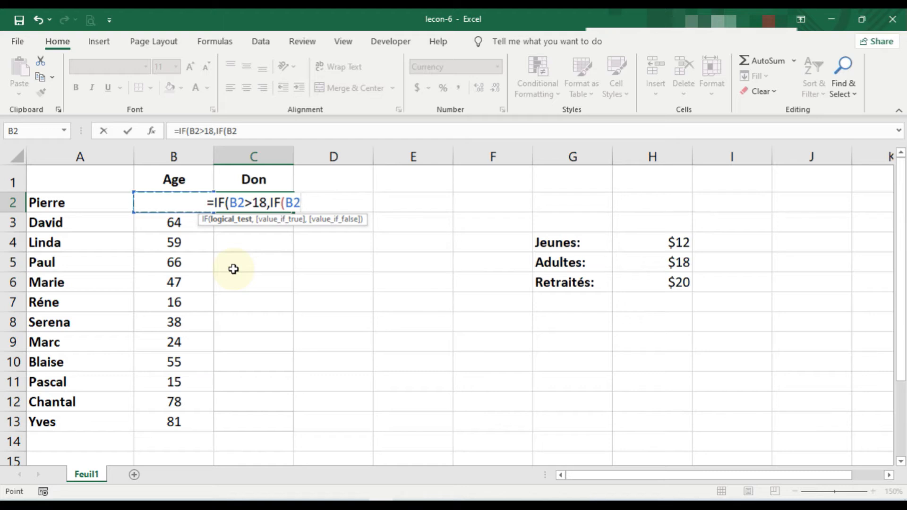
text(>)
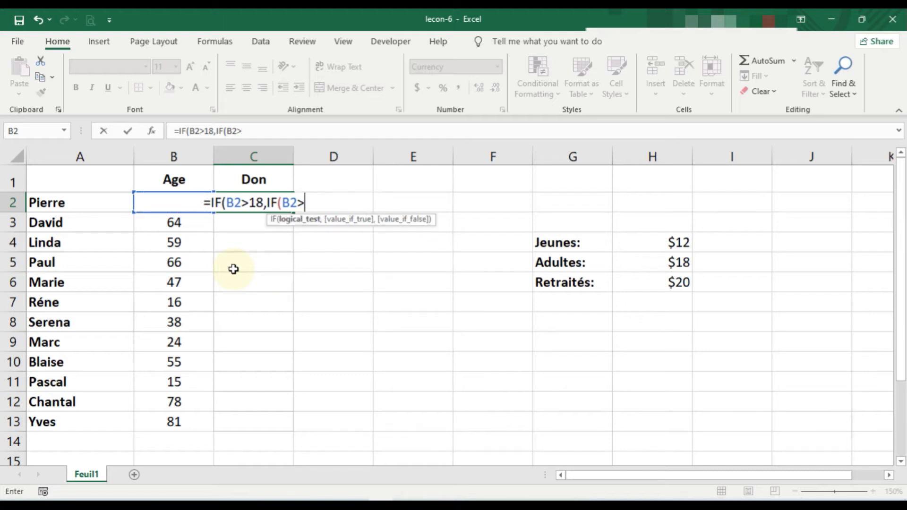
text(65)
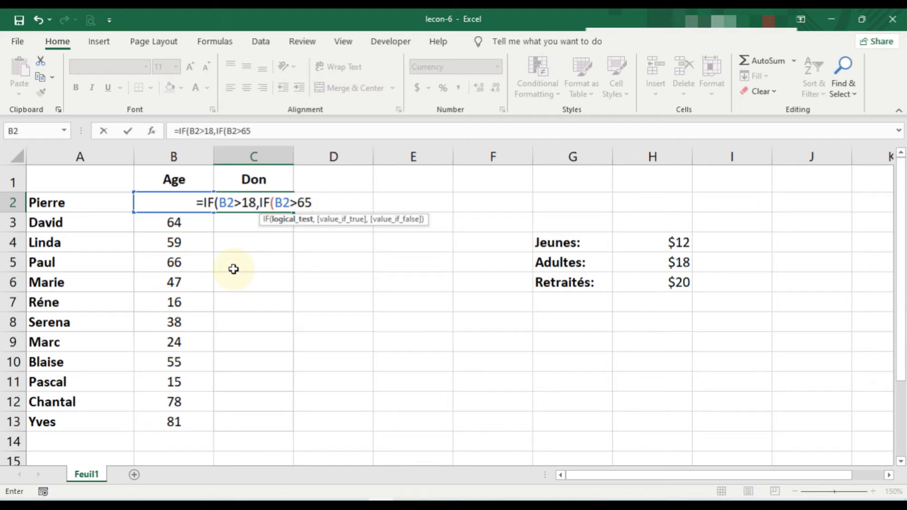
text(.)
key(BackSpace)
text(,)
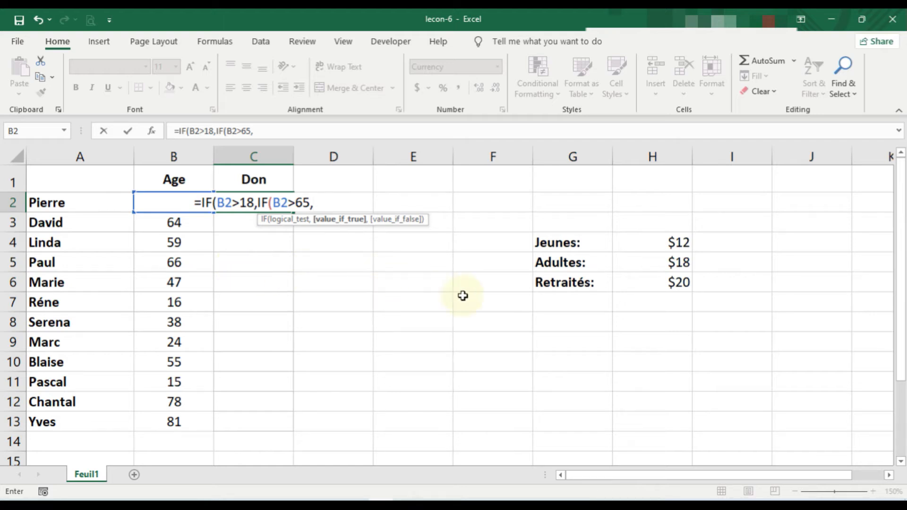
Give the nested IF H6 if true and H5 if false, and close the outer IF with H4 as its value if false.
click(679, 282)
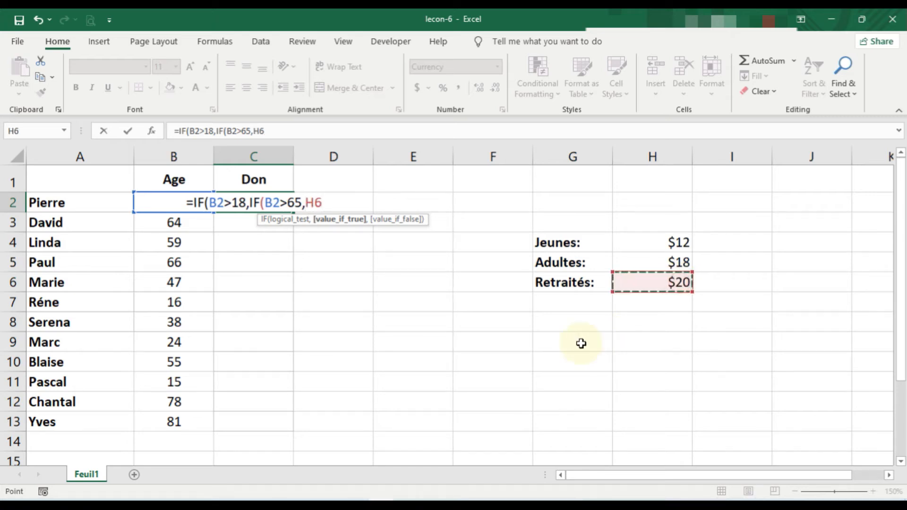
text(,)
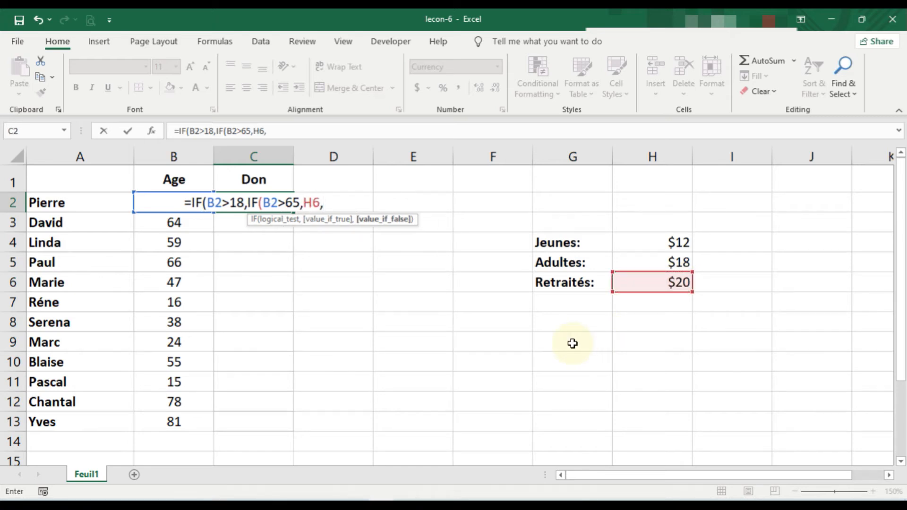
click(666, 264)
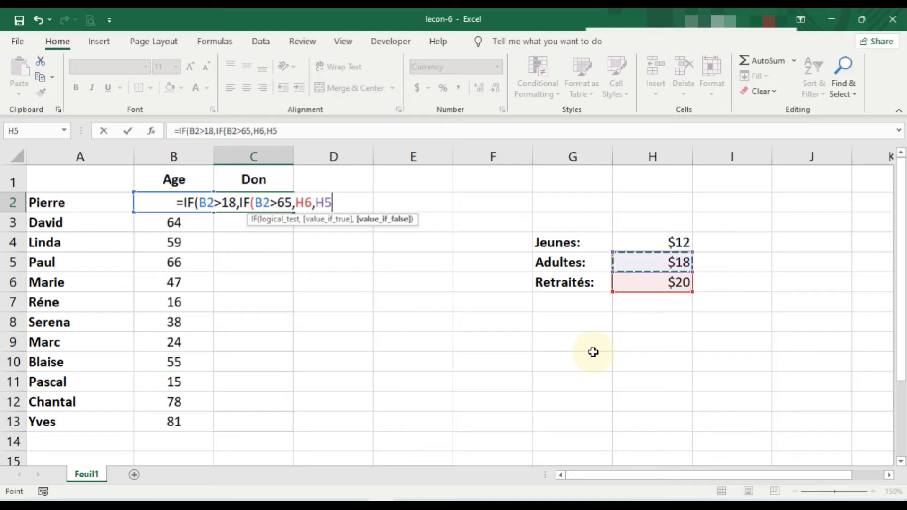
text())
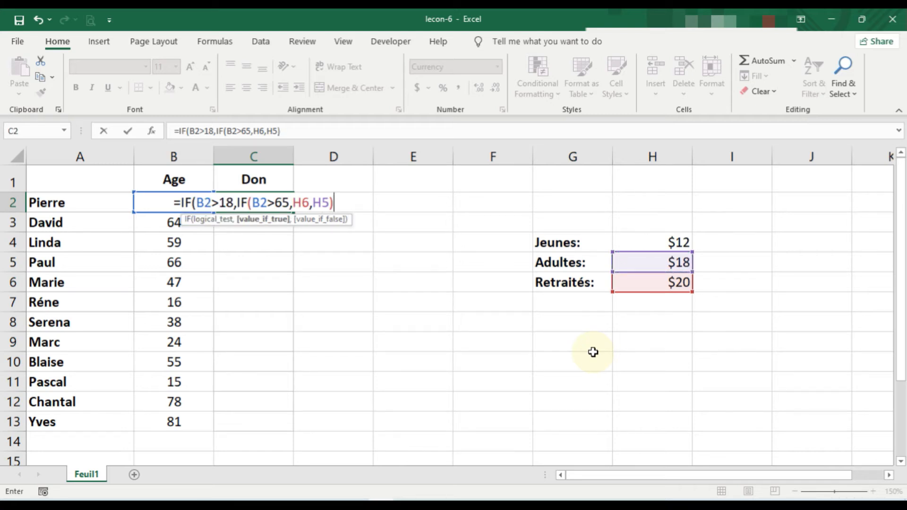
text(,)
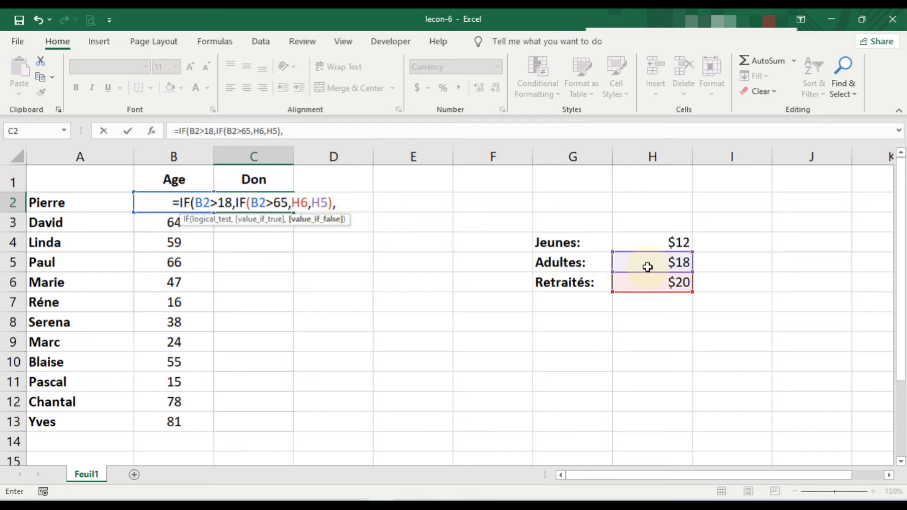
click(662, 243)
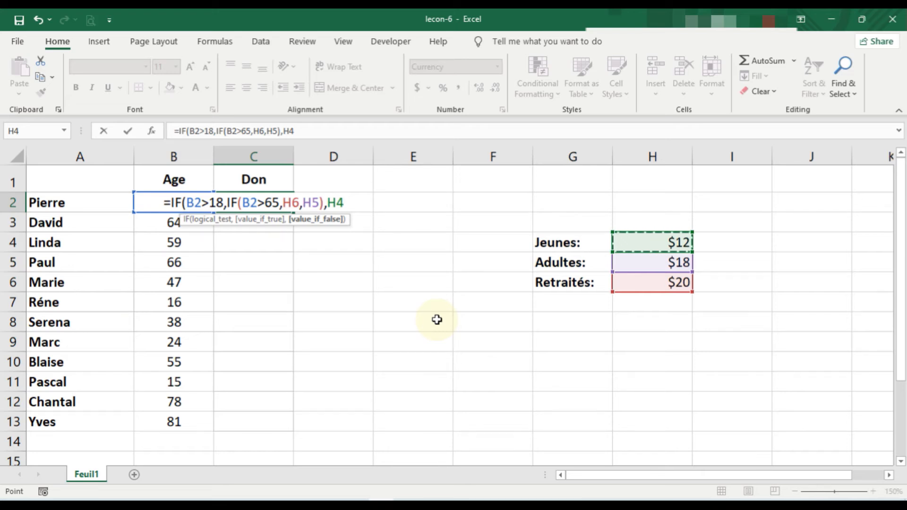
text())
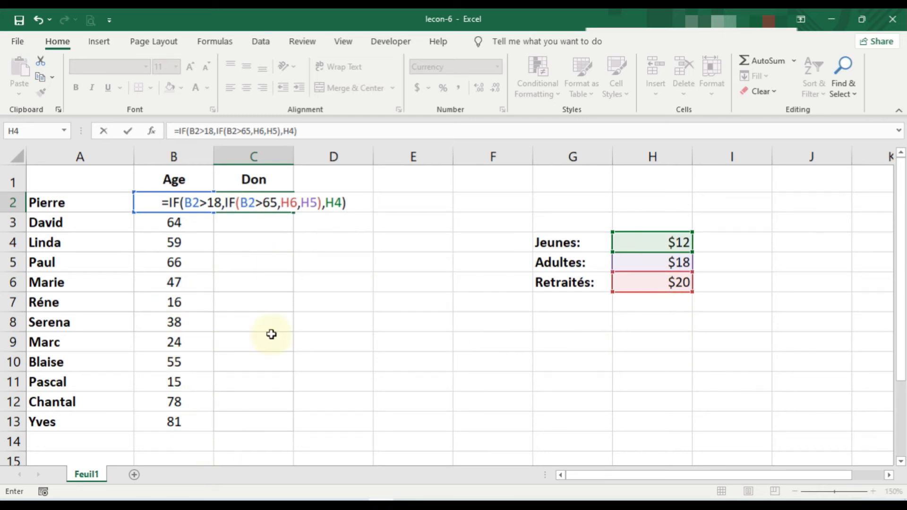
Make the H6 and H5 references in the C2 formula absolute, as $H$6 and $H$5.
click(281, 201)
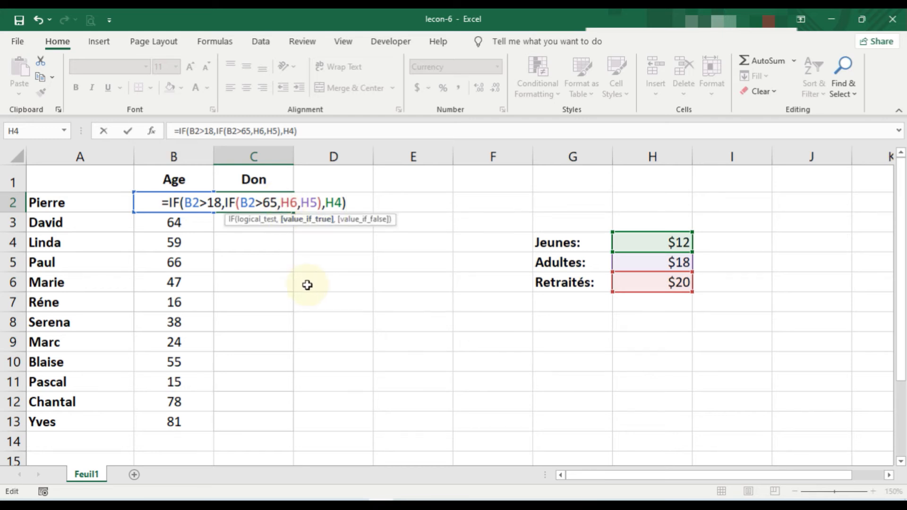
text($)
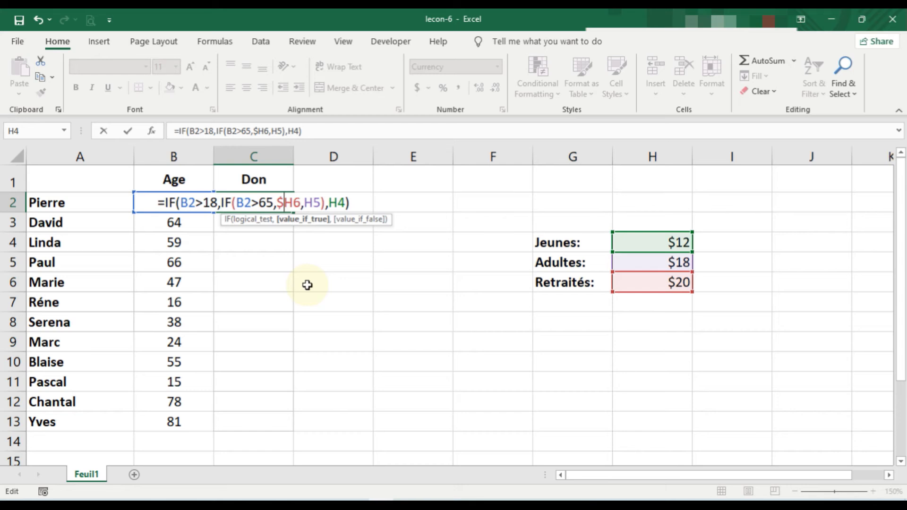
key(Right)
text($)
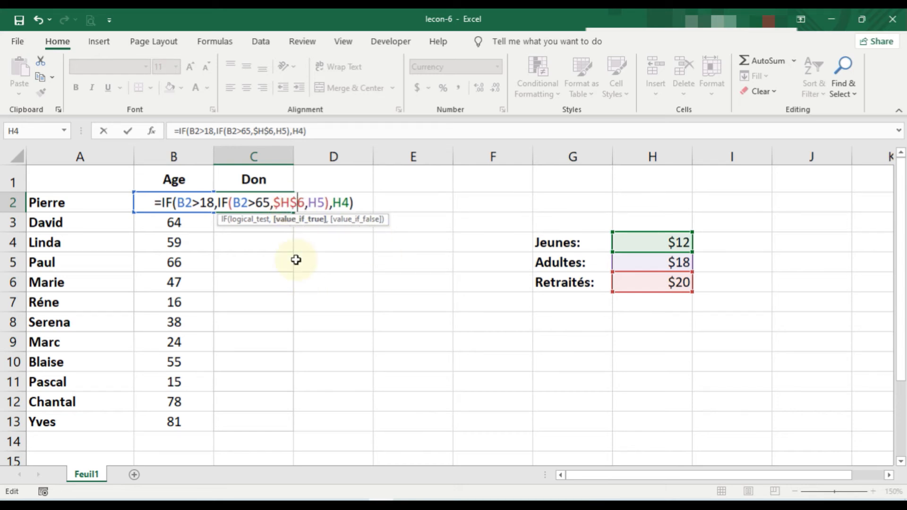
click(310, 201)
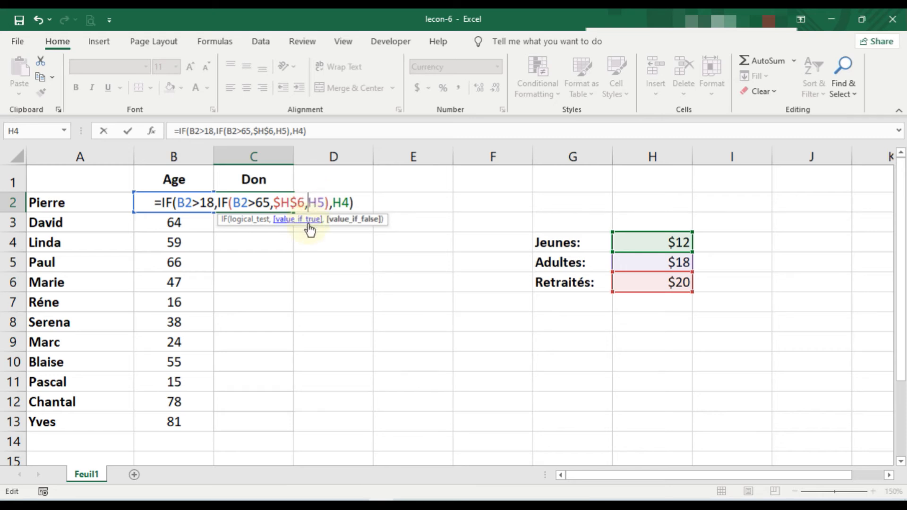
text($)
click(322, 203)
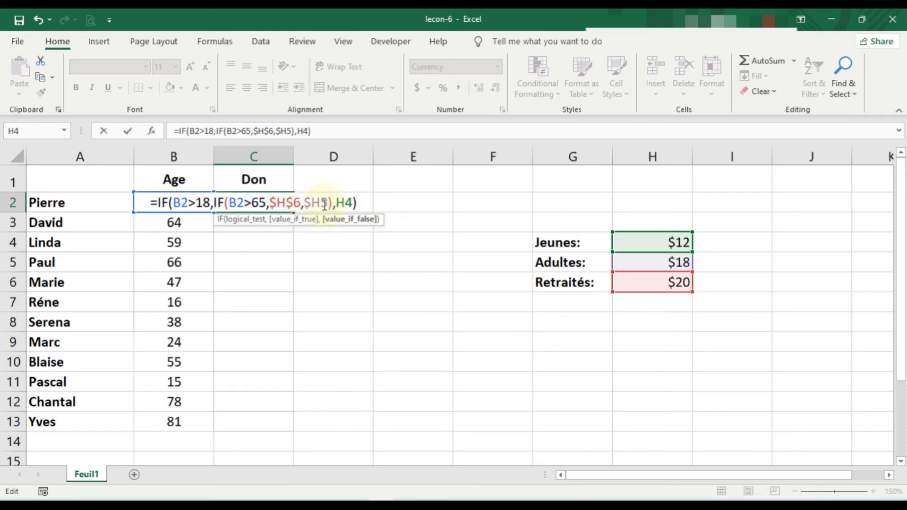
text($)
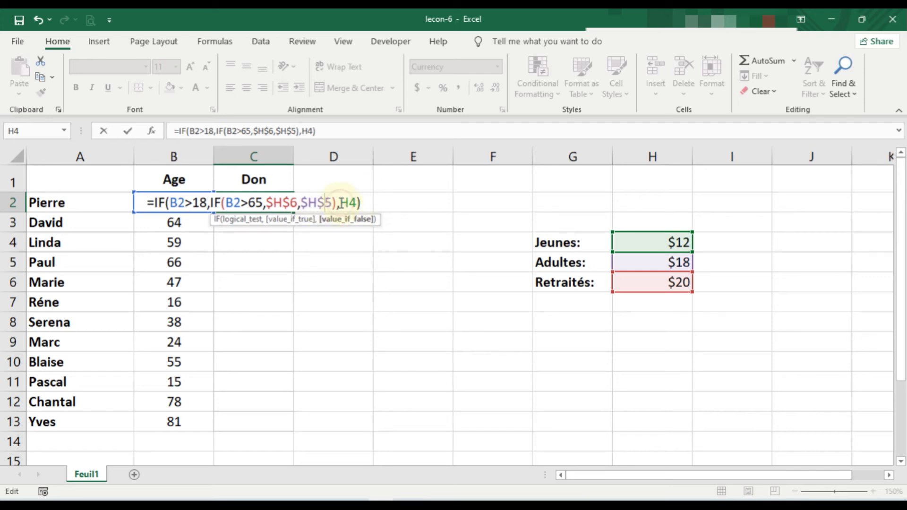
Make the H4 reference absolute as $H$4 and enter the nested IF formula in C2.
click(340, 203)
text($)
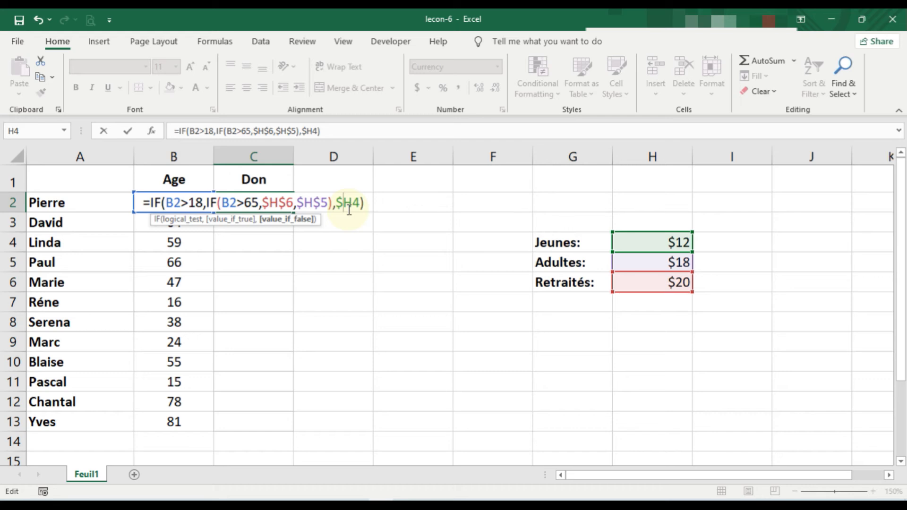
click(354, 203)
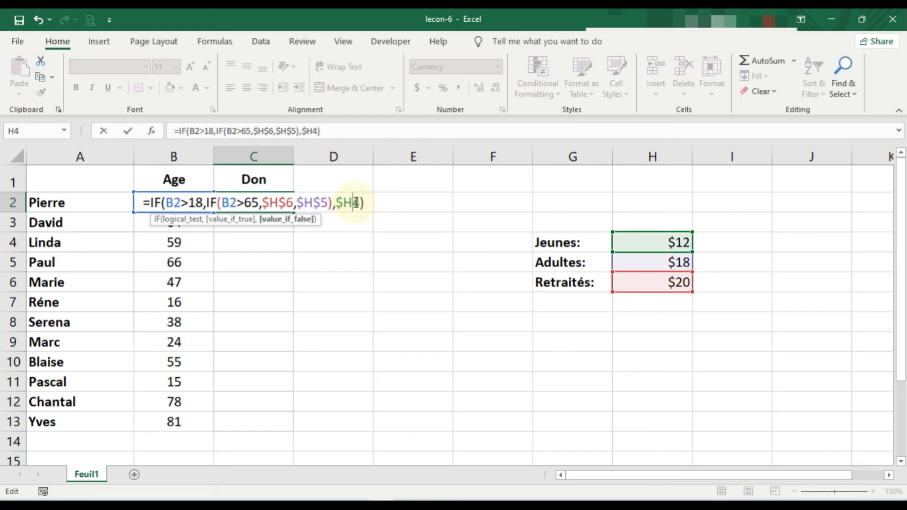
text($)
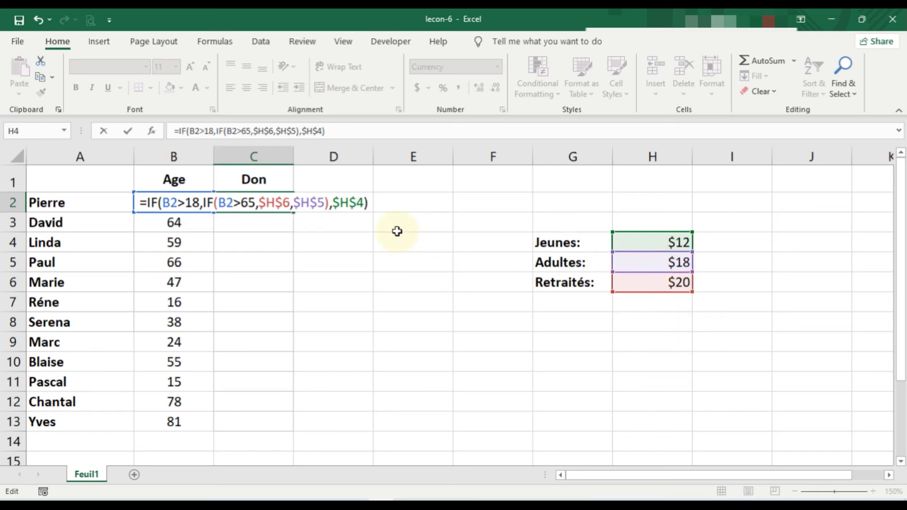
key(Return)
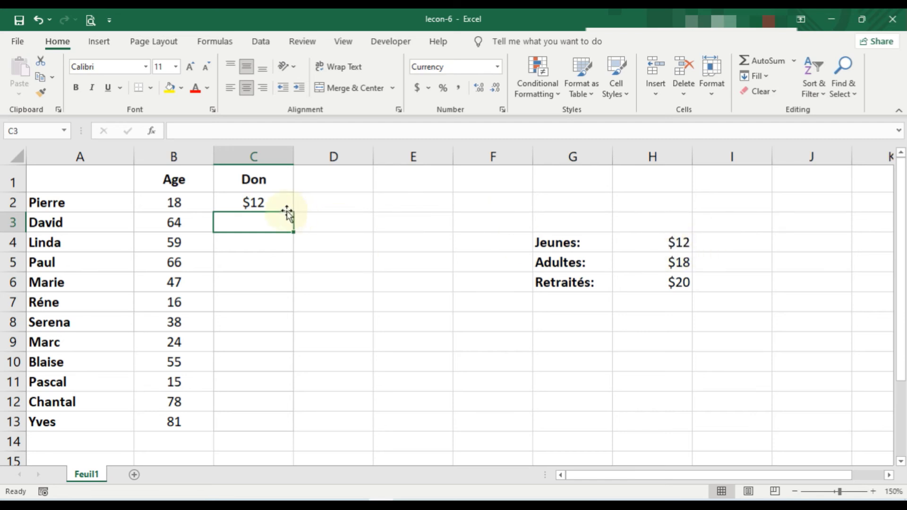
Fill the nested IF formula from C2 down to C13 and select C3 to check its copied formula.
click(265, 204)
drag(295, 214, 293, 430)
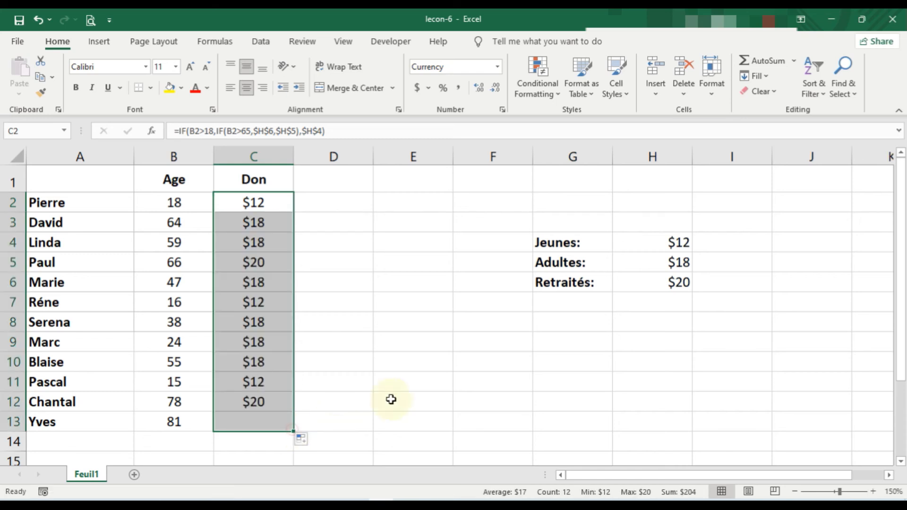
click(243, 228)
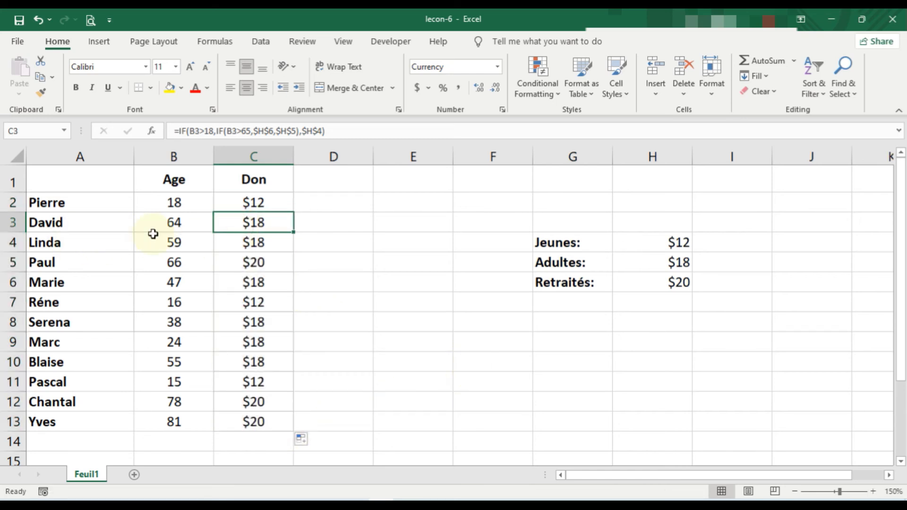